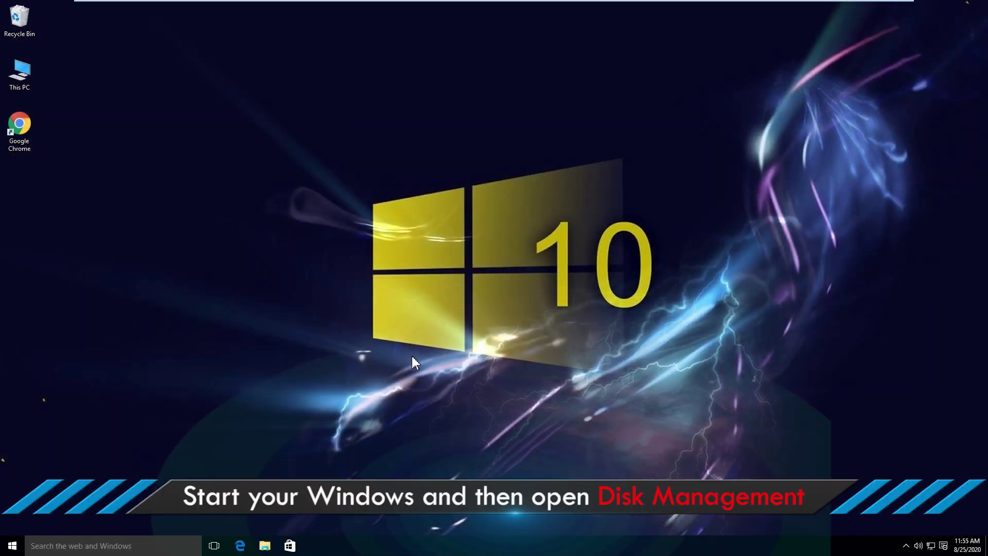
Open Disk Management and initialize the new Disk 1 with the GPT partition style.
{"action": "right_click", "coordinate": [12, 549]}
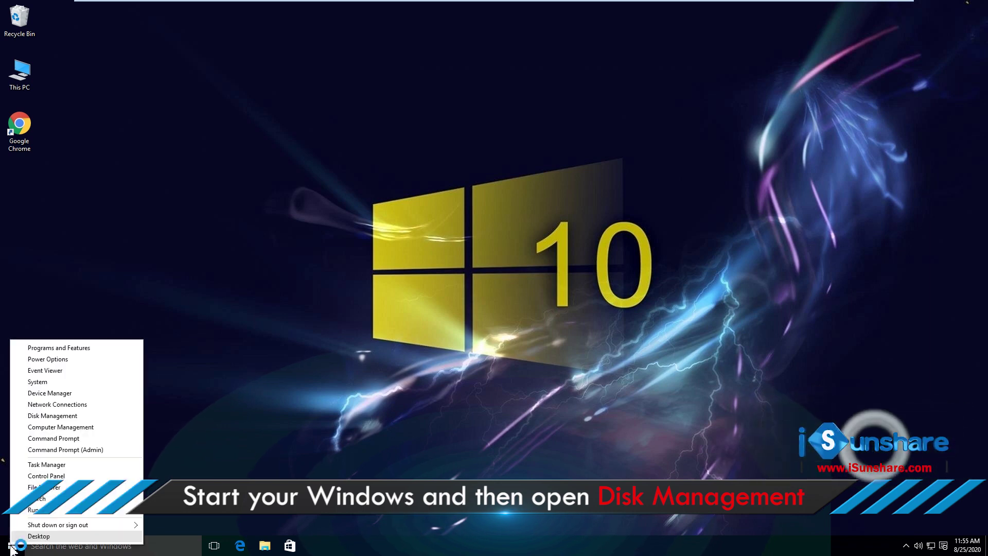
{"action": "left_click", "coordinate": [49, 416]}
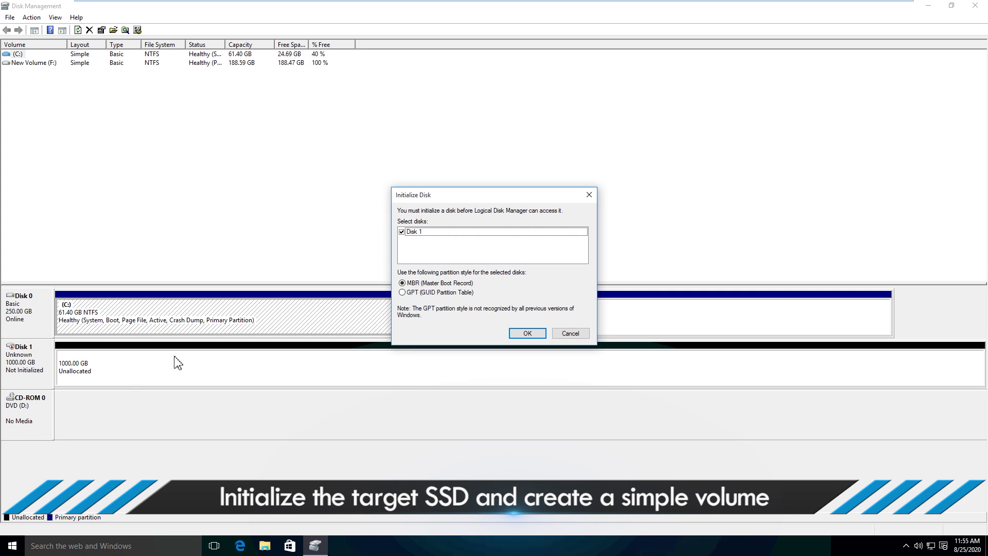
{"action": "left_click", "coordinate": [402, 293]}
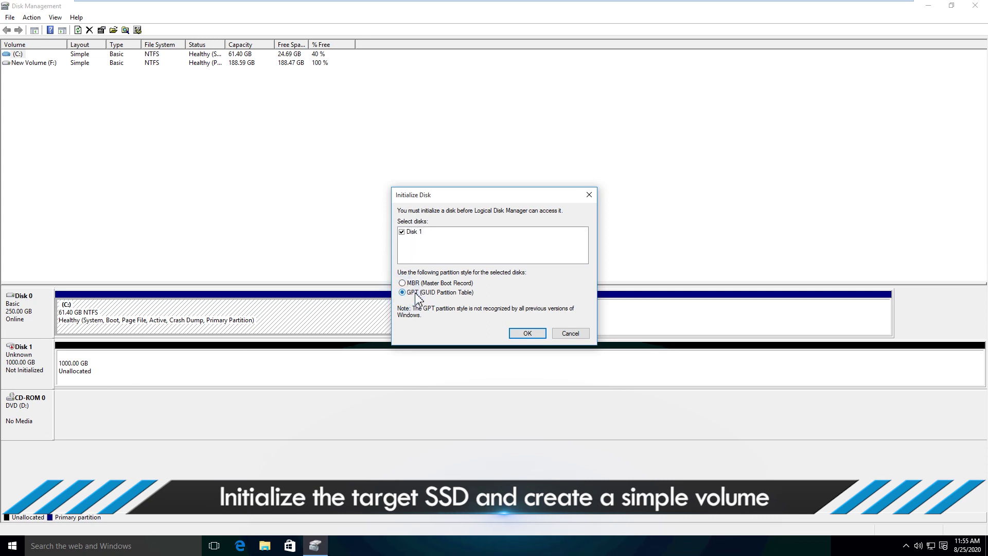
{"action": "left_click", "coordinate": [527, 334]}
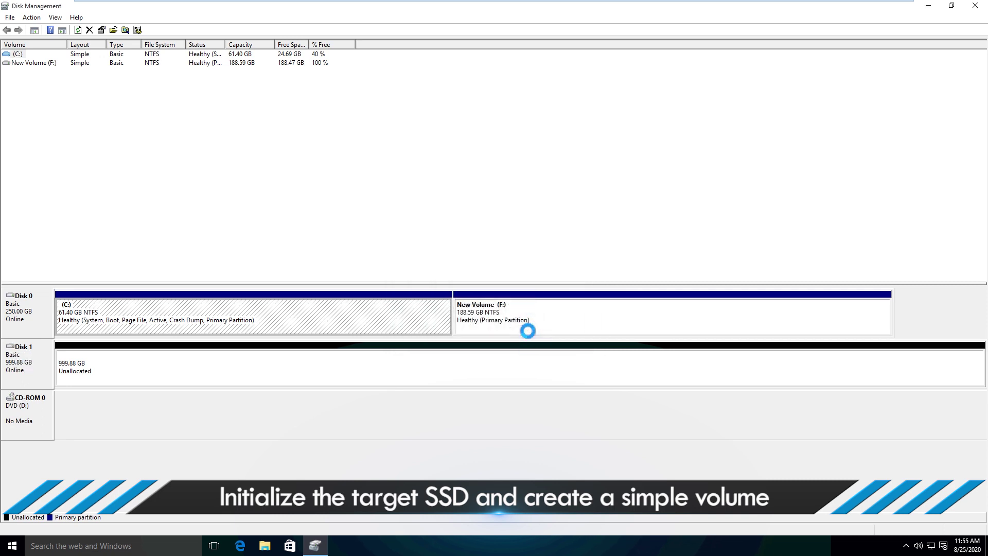
{"action": "left_click", "coordinate": [286, 360]}
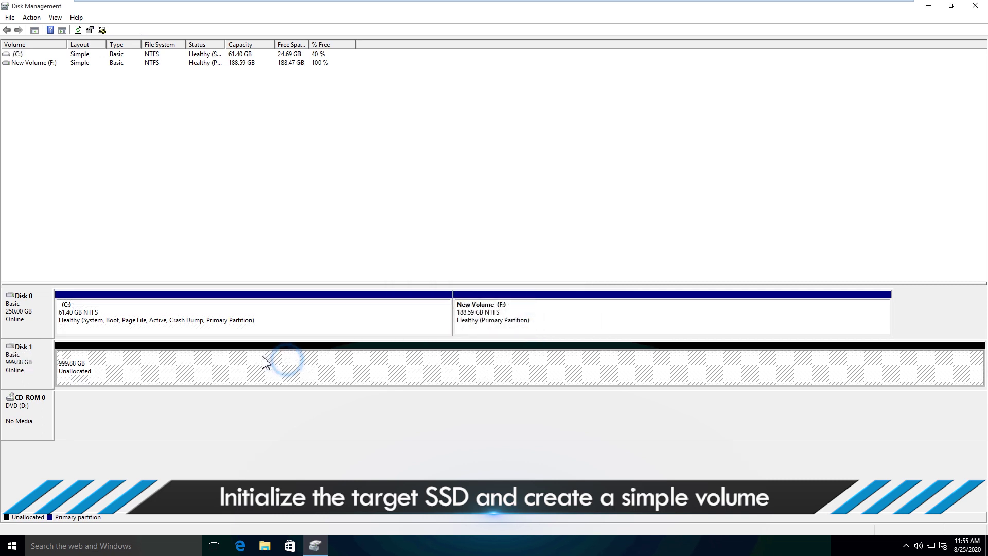
Create a full-size NTFS quick-formatted volume H: on Disk 1's unallocated space, then close Disk Management.
{"action": "right_click", "coordinate": [252, 356]}
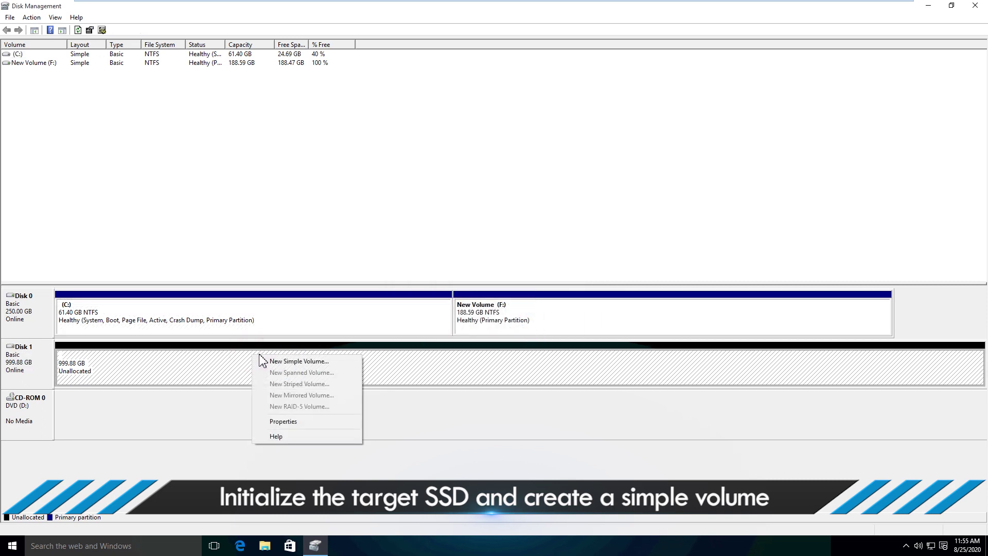
{"action": "left_click", "coordinate": [303, 362]}
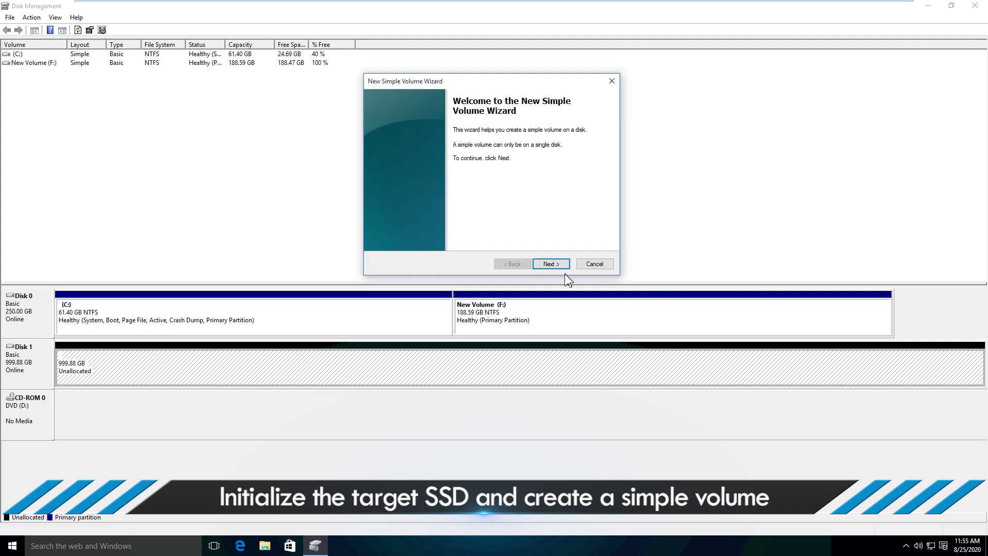
{"action": "left_click", "coordinate": [552, 264]}
{"action": "left_click", "coordinate": [553, 264]}
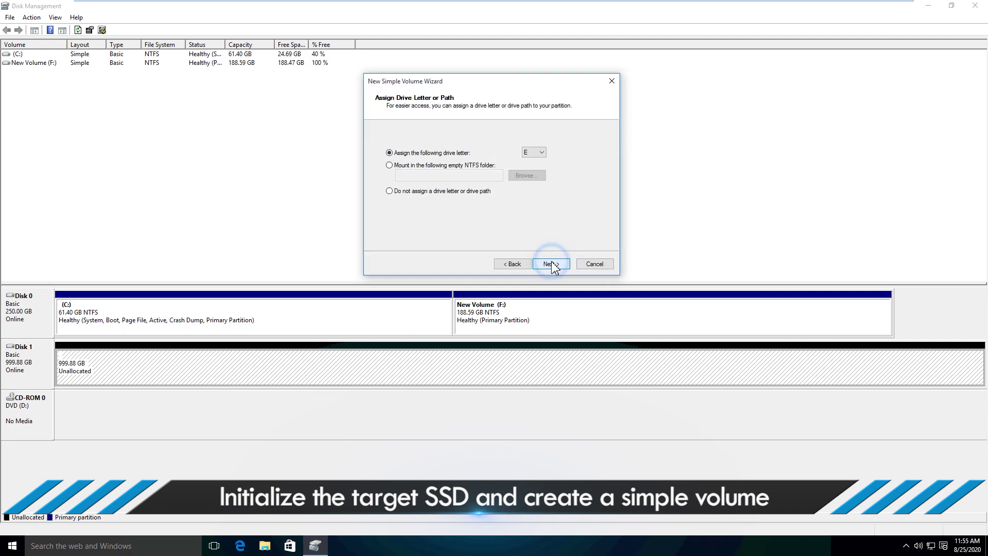
{"action": "left_click", "coordinate": [535, 161]}
{"action": "left_click", "coordinate": [534, 188]}
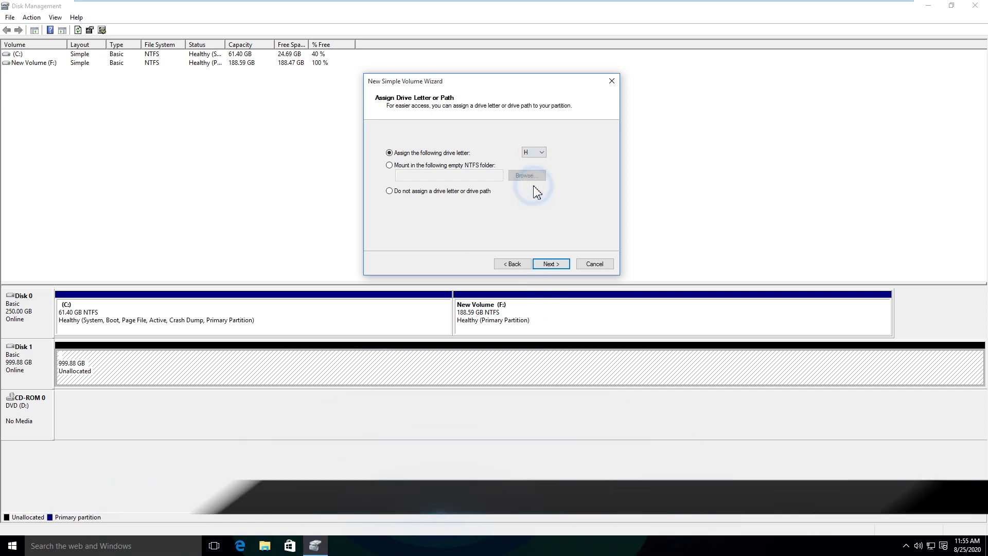
{"action": "left_click", "coordinate": [551, 264]}
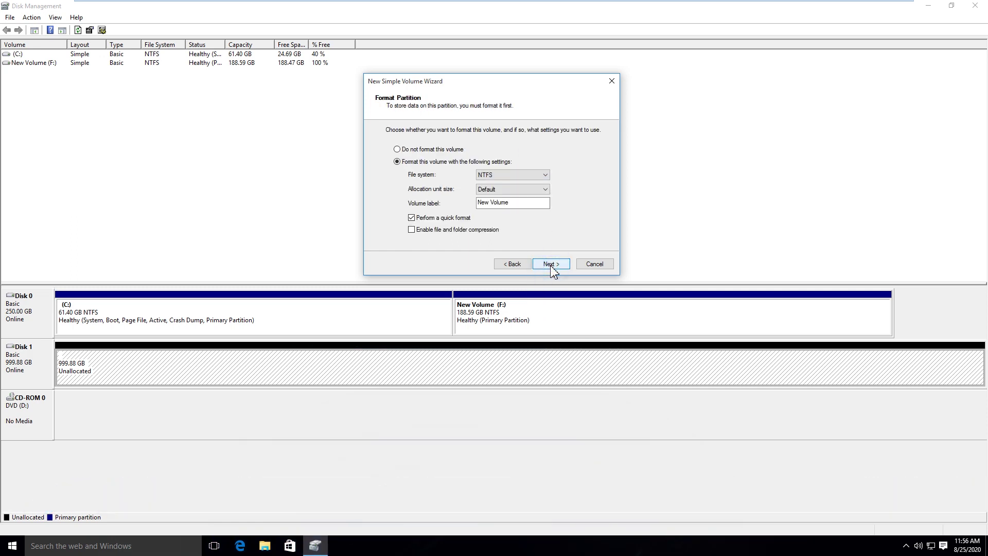
{"action": "left_click", "coordinate": [551, 264]}
{"action": "left_click", "coordinate": [551, 264]}
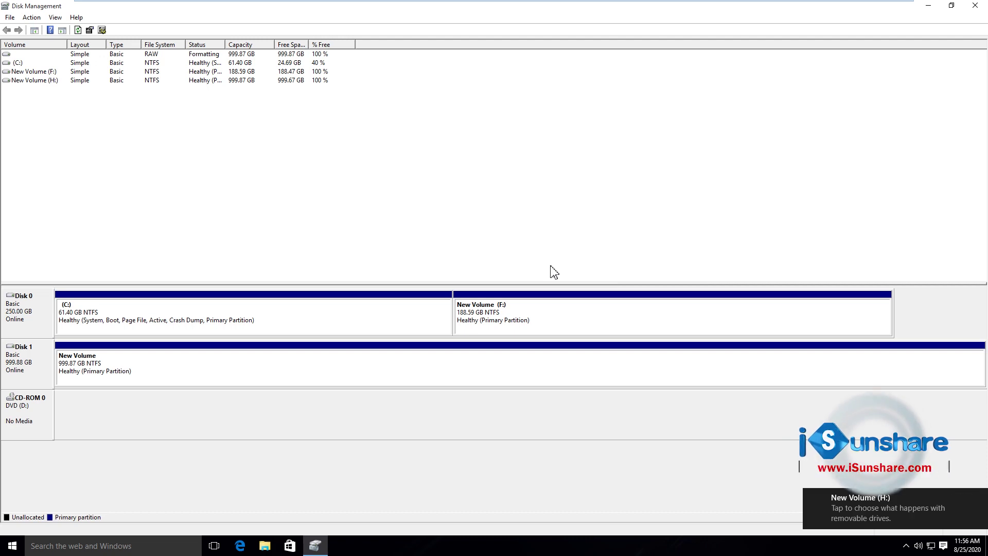
{"action": "left_click", "coordinate": [320, 356]}
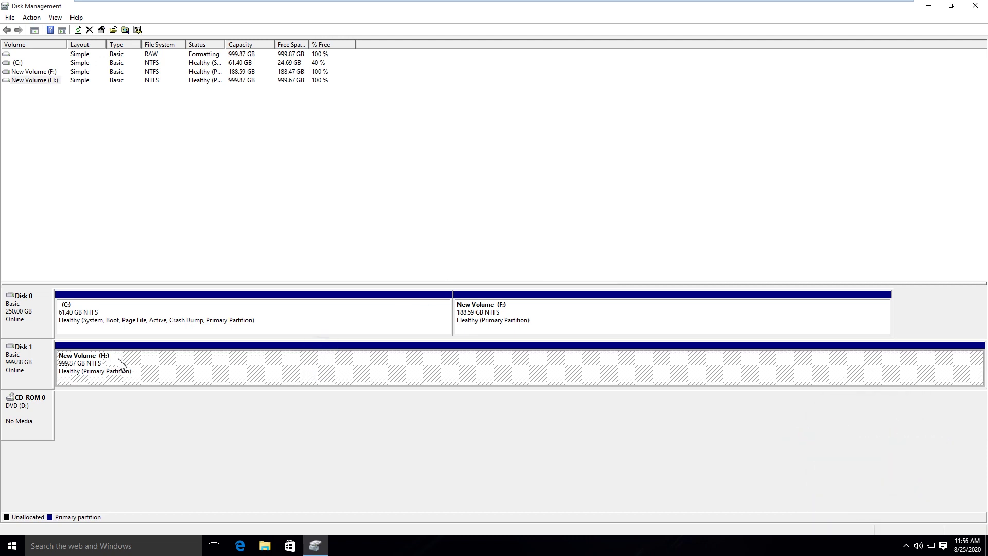
{"action": "left_click", "coordinate": [977, 7]}
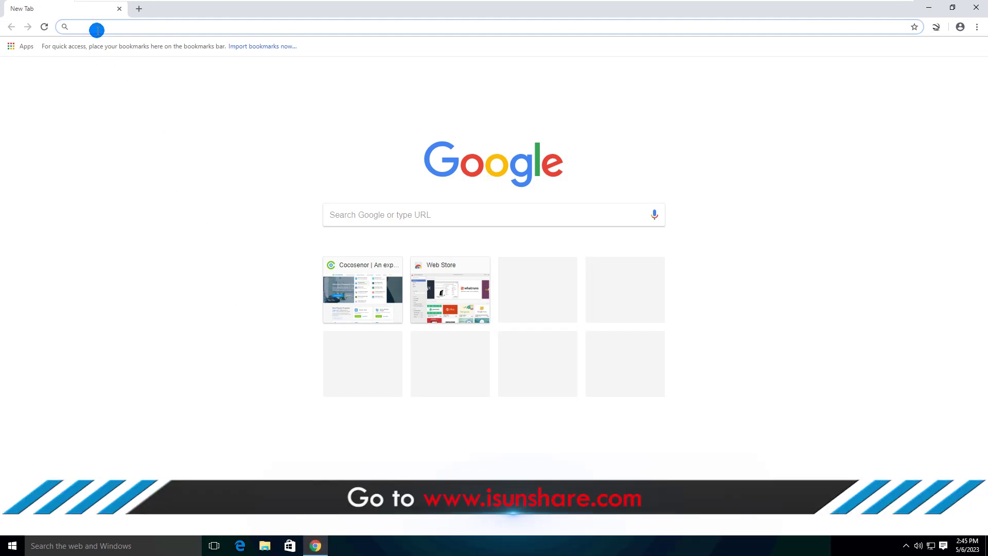
{"action": "type", "text": "www.isunsh"}
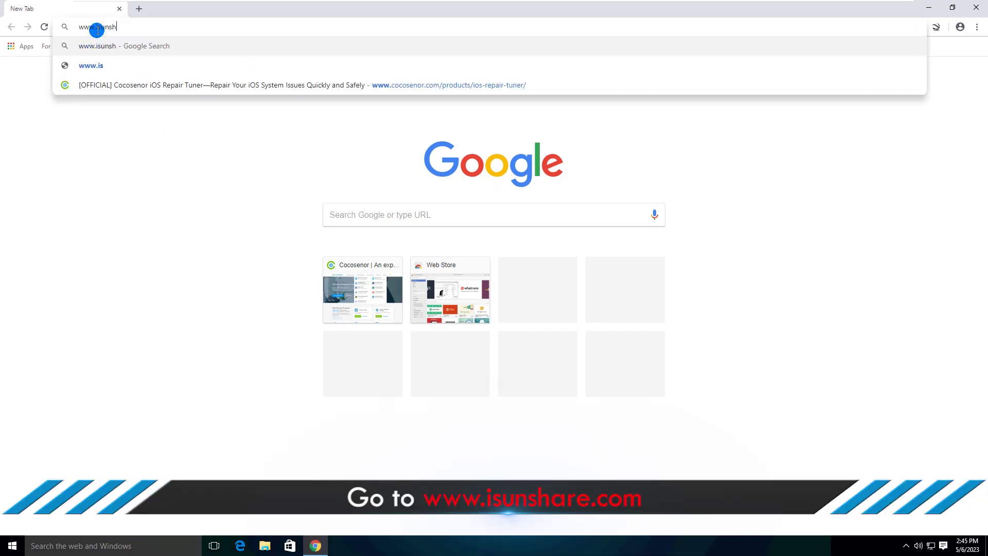
{"action": "type", "text": "are.com"}
{"action": "key", "text": "Return"}
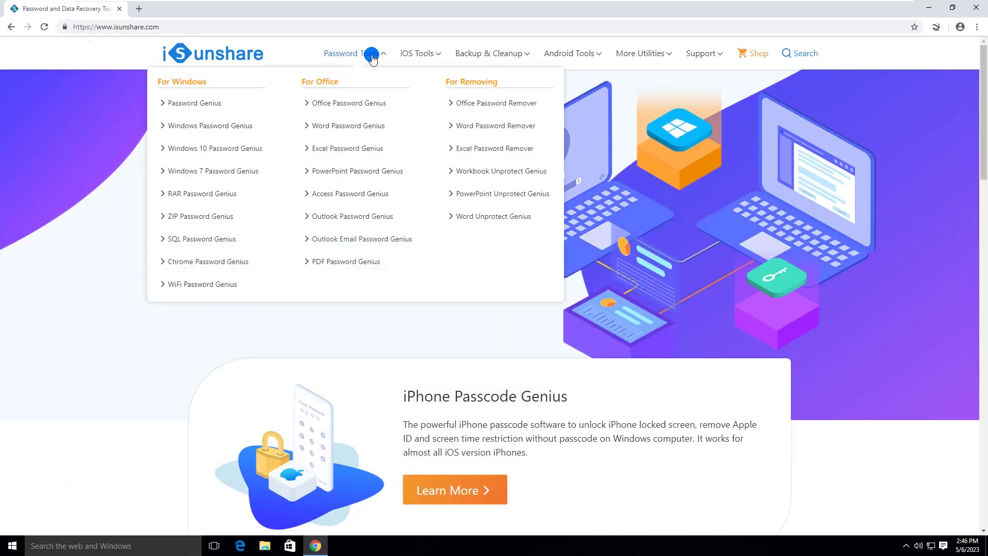
{"action": "mouse_move", "coordinate": [478, 58]}
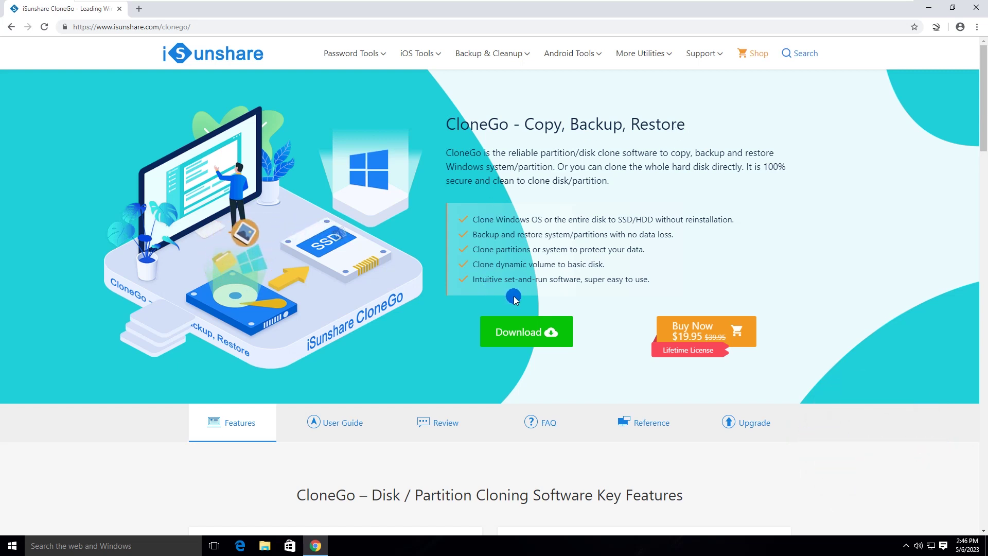
{"action": "left_click", "coordinate": [543, 333]}
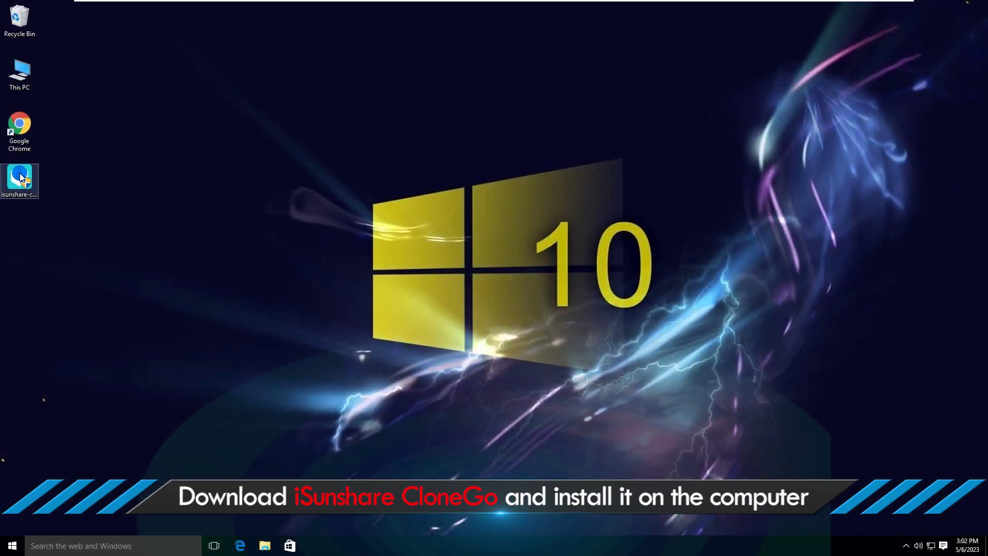
Run isunshare-clonego.exe and install CloneGo 3.0.4.2 in the default location.
{"action": "double_click", "coordinate": [20, 178]}
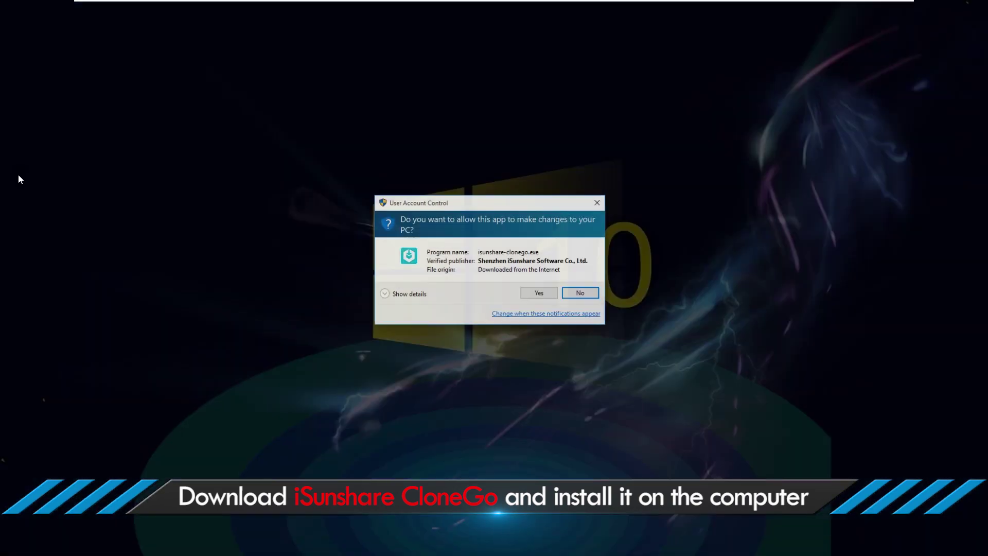
{"action": "left_click", "coordinate": [539, 293]}
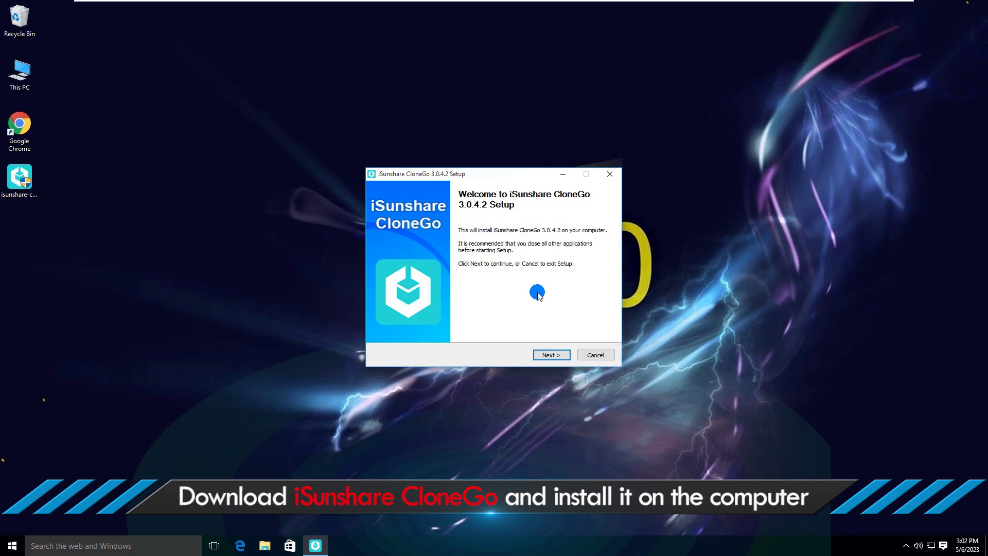
{"action": "left_click", "coordinate": [557, 355]}
{"action": "left_click", "coordinate": [556, 355]}
{"action": "left_click", "coordinate": [557, 355]}
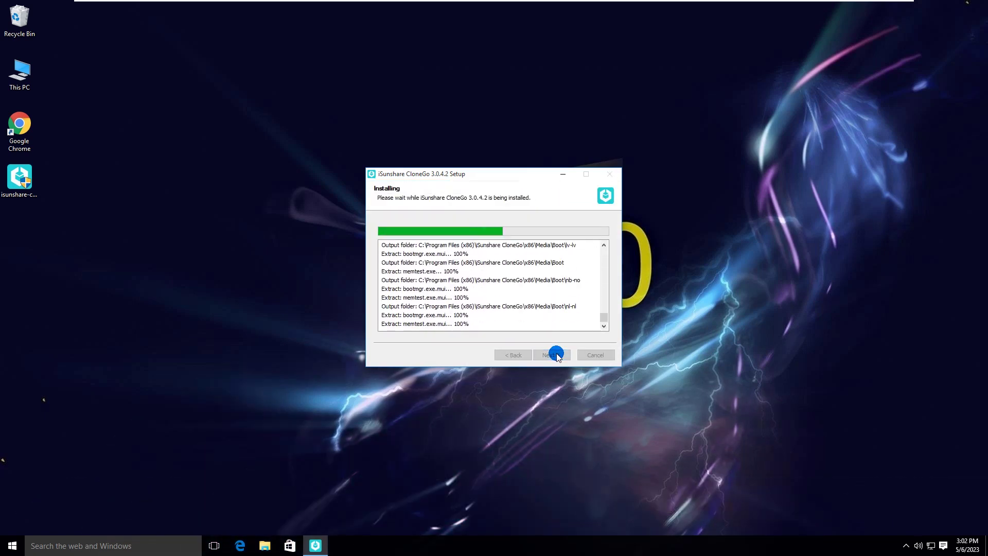
{"action": "left_click", "coordinate": [557, 355]}
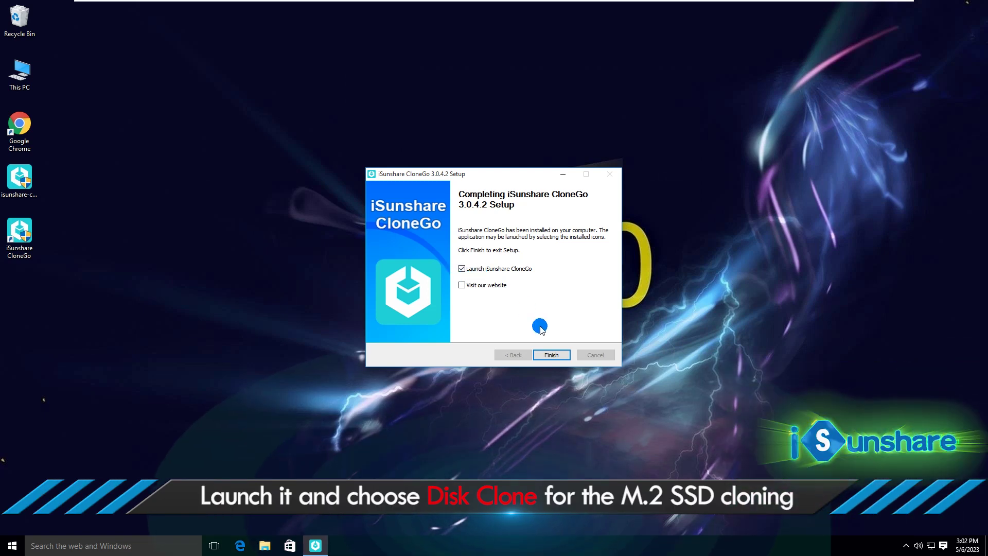
Launch CloneGo and set a whole-disk clone from Disk 0 to Disk 1, leaving After Finished off.
{"action": "left_click", "coordinate": [551, 355]}
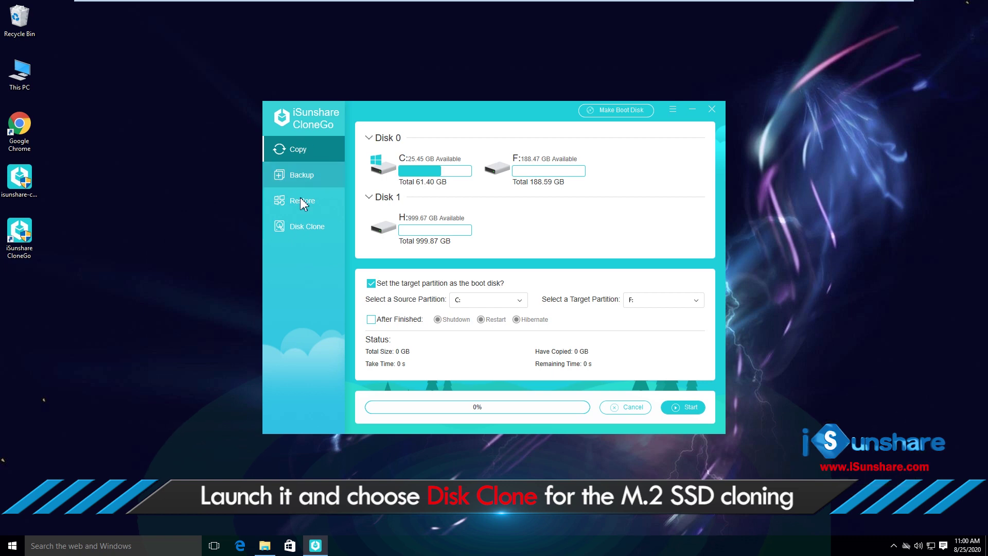
{"action": "left_click", "coordinate": [295, 227]}
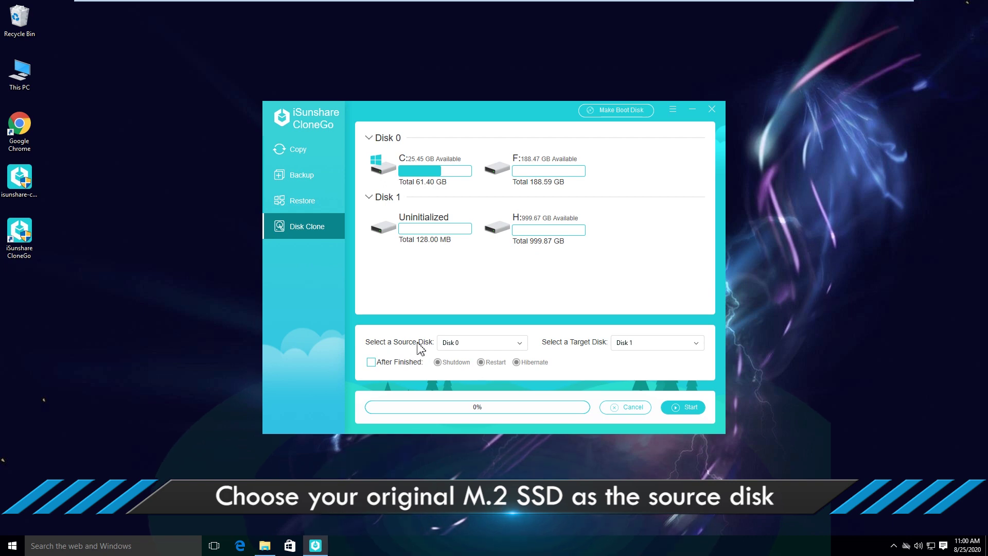
{"action": "left_click", "coordinate": [468, 353]}
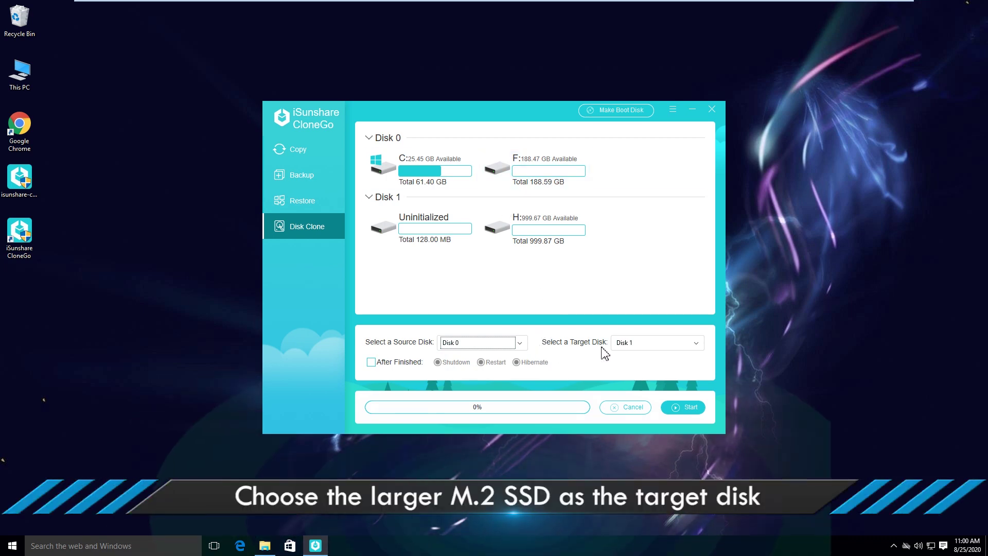
{"action": "left_click", "coordinate": [627, 343]}
{"action": "left_click", "coordinate": [618, 371]}
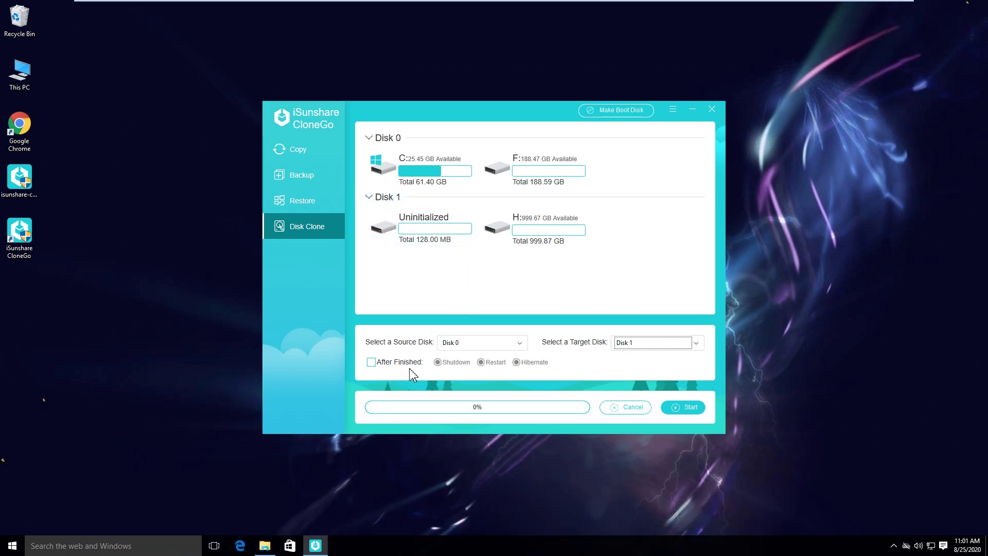
{"action": "left_click", "coordinate": [371, 362]}
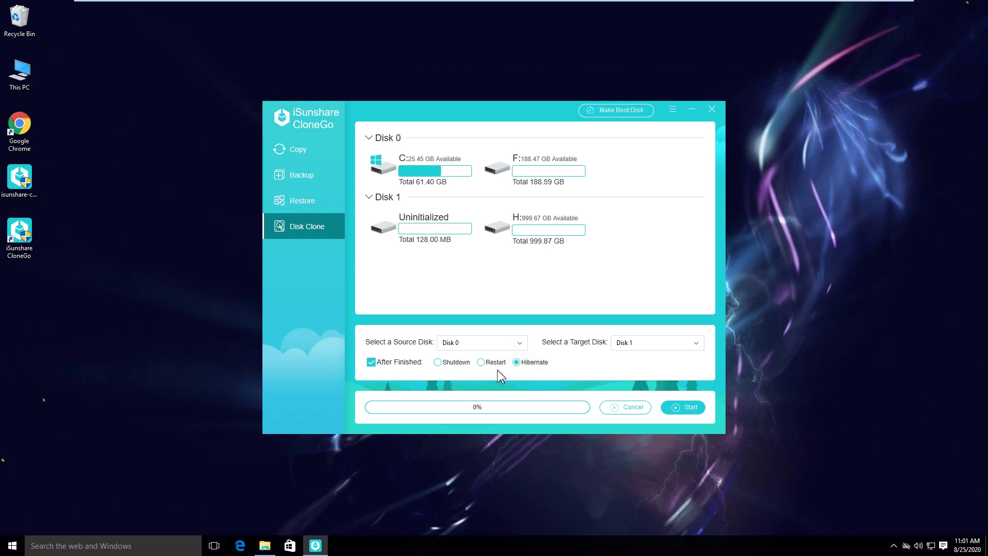
{"action": "left_click", "coordinate": [371, 362]}
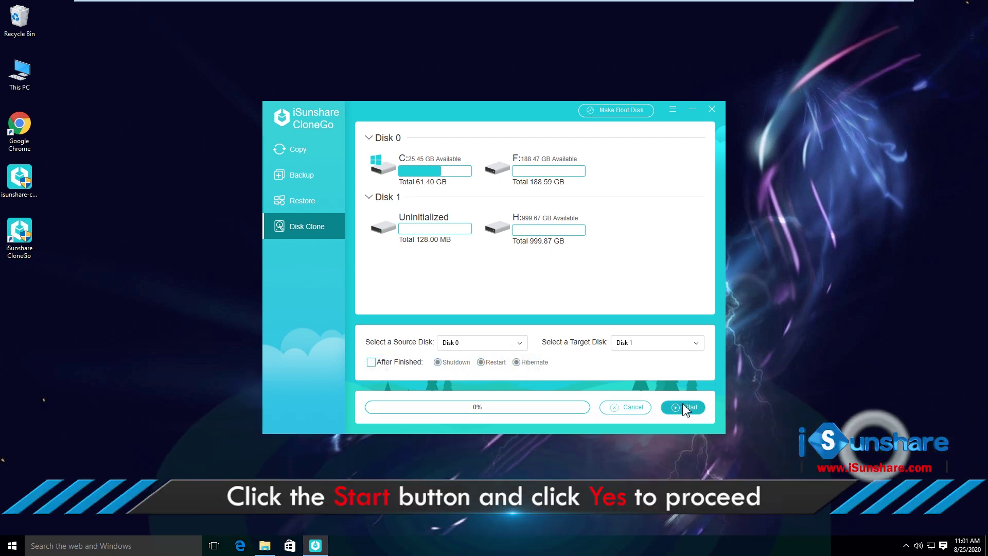
Start cloning Disk 0 onto Disk 1, confirm it, and dismiss the success message.
{"action": "left_click", "coordinate": [684, 407]}
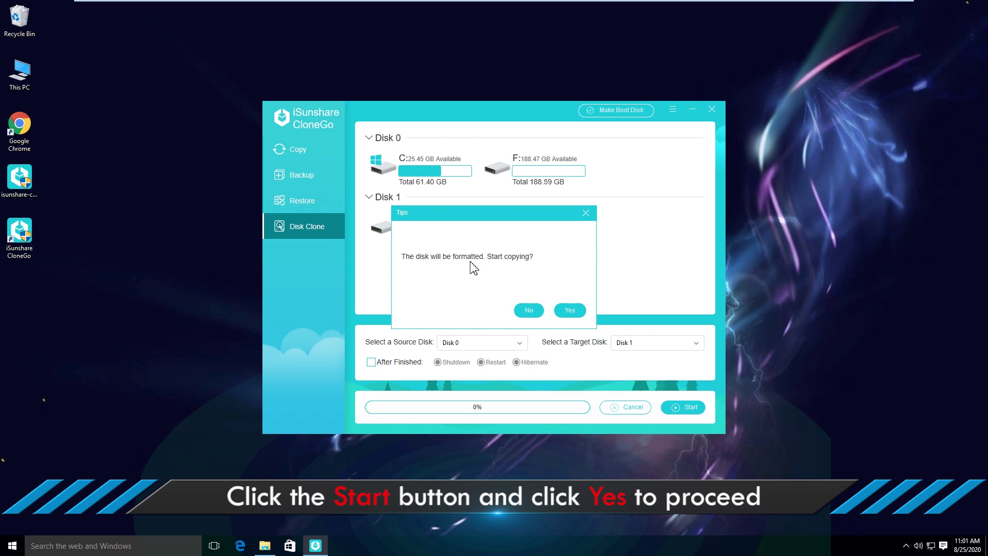
{"action": "left_click", "coordinate": [569, 310]}
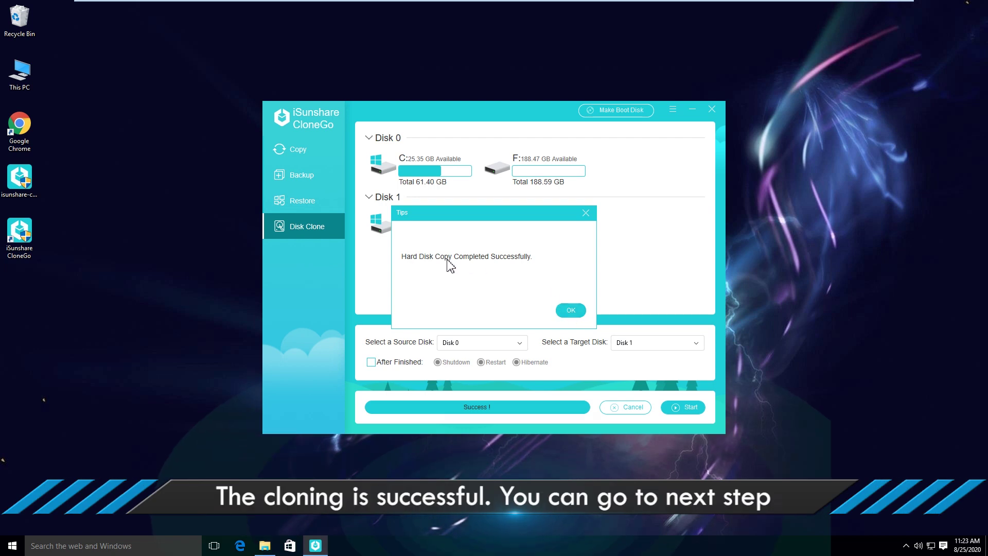
{"action": "left_click", "coordinate": [568, 311]}
Close CloneGo and check the cloned drives in This PC.
{"action": "left_click", "coordinate": [712, 109]}
{"action": "double_click", "coordinate": [21, 73]}
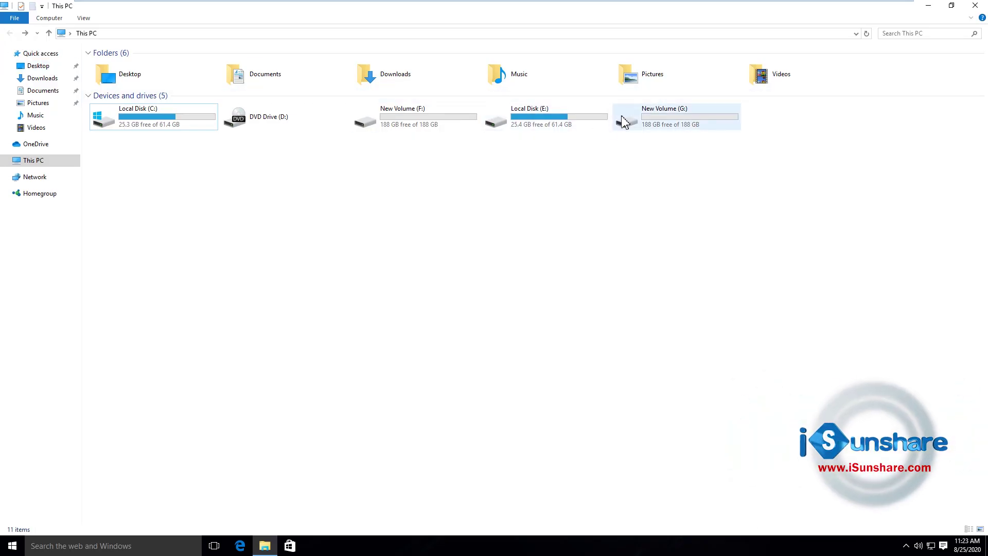
{"action": "left_click", "coordinate": [975, 5]}
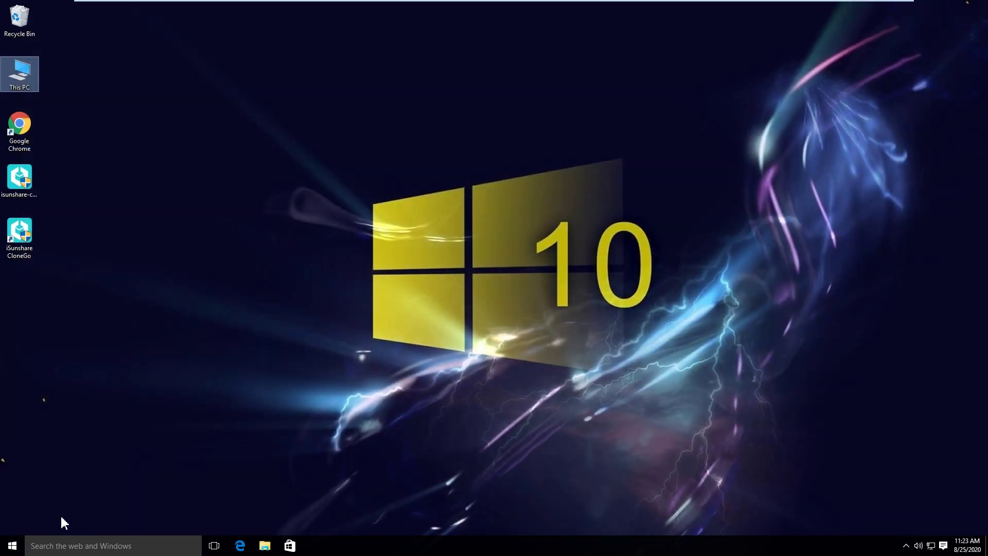
Restart Windows from the Start menu's Power options.
{"action": "left_click", "coordinate": [10, 551]}
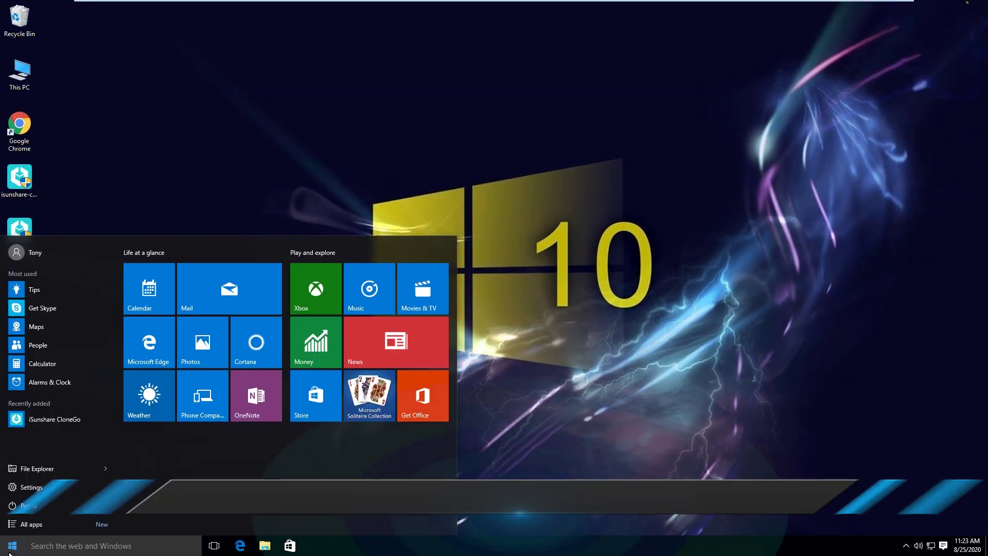
{"action": "left_click", "coordinate": [39, 510]}
{"action": "left_click", "coordinate": [63, 490]}
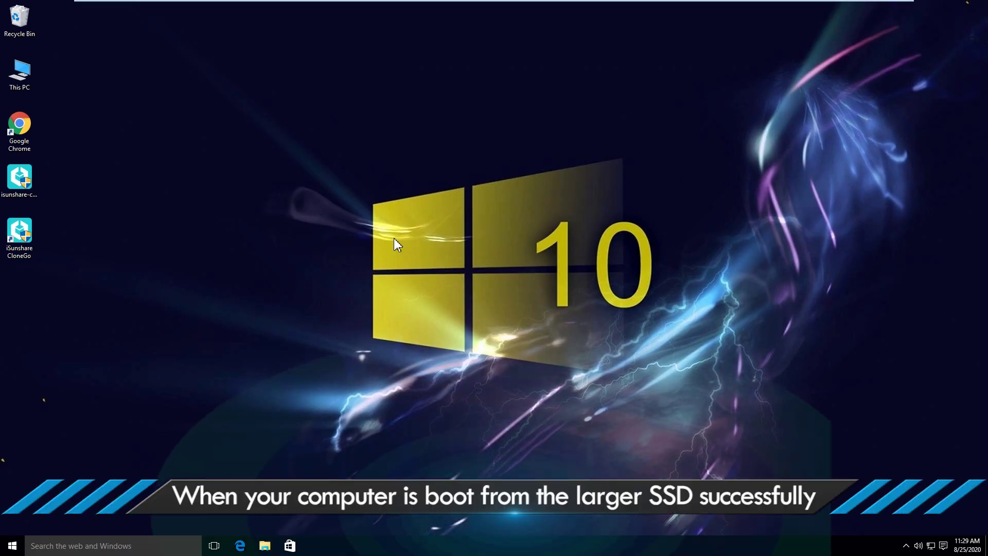
In Disk Management, make Disk 1's 750 GB unallocated space a new volume H: with default settings.
{"action": "right_click", "coordinate": [12, 548]}
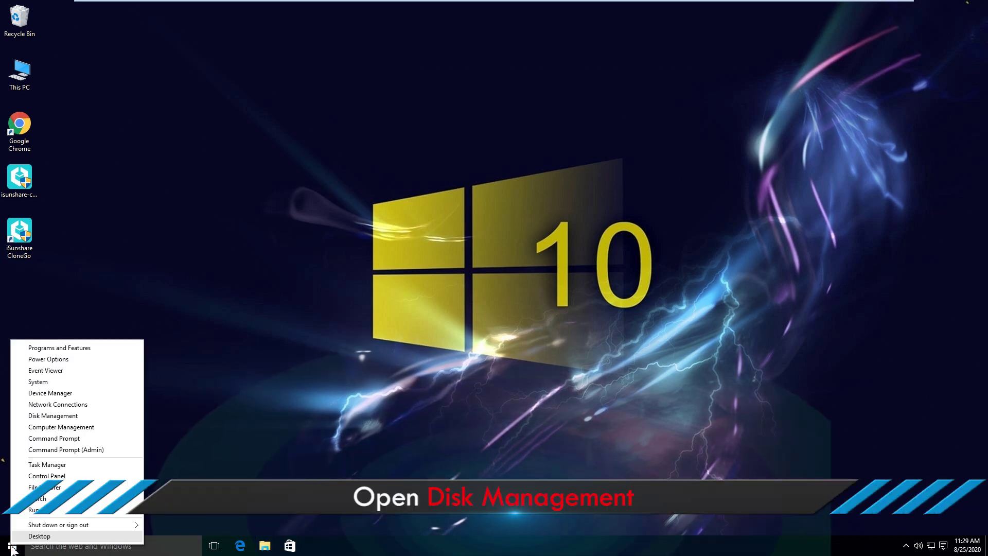
{"action": "left_click", "coordinate": [55, 418]}
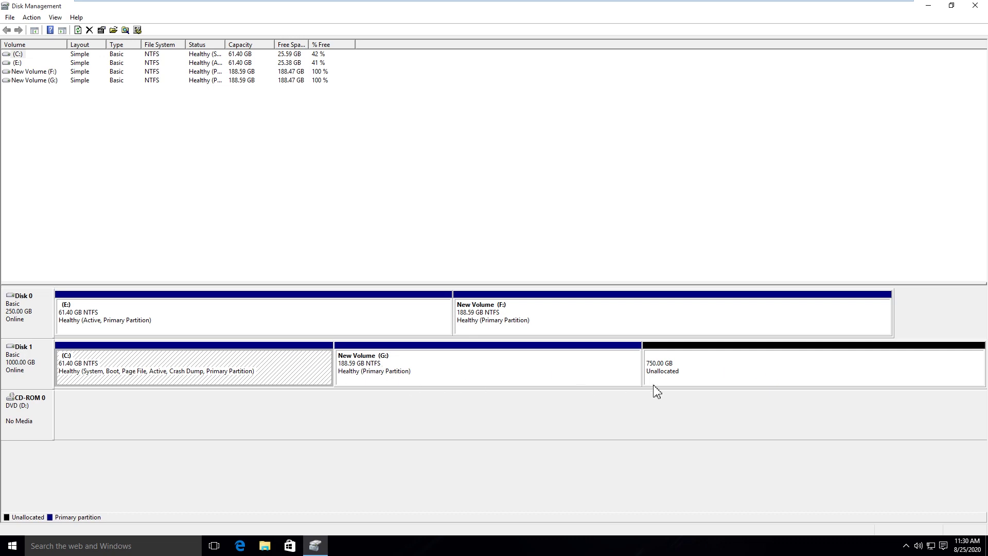
{"action": "right_click", "coordinate": [694, 366]}
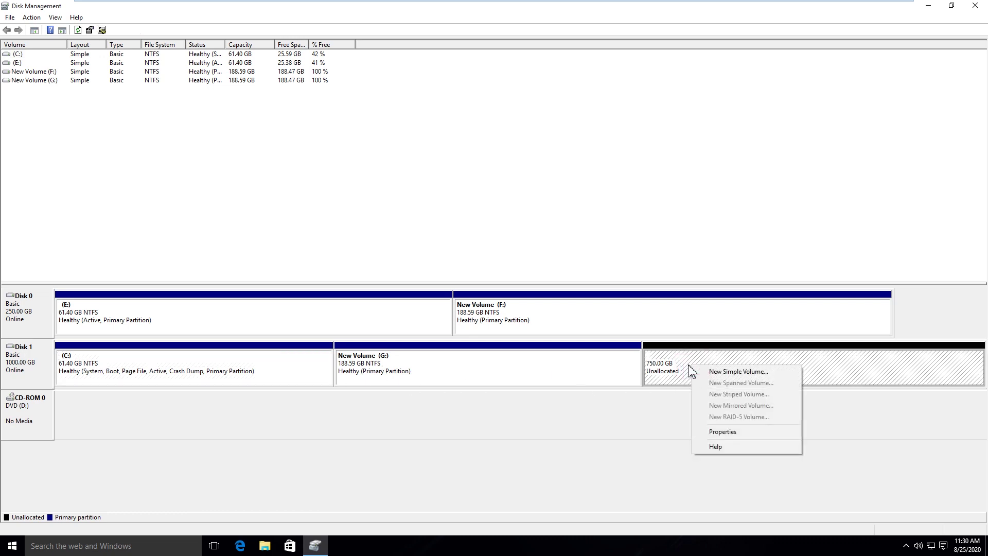
{"action": "left_click", "coordinate": [733, 371]}
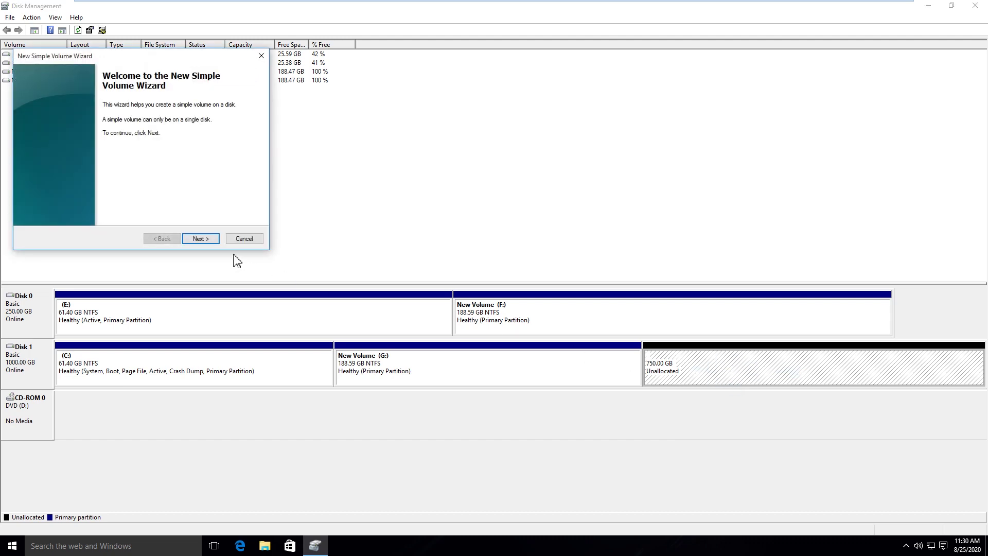
{"action": "left_click", "coordinate": [202, 238]}
{"action": "left_click", "coordinate": [208, 240]}
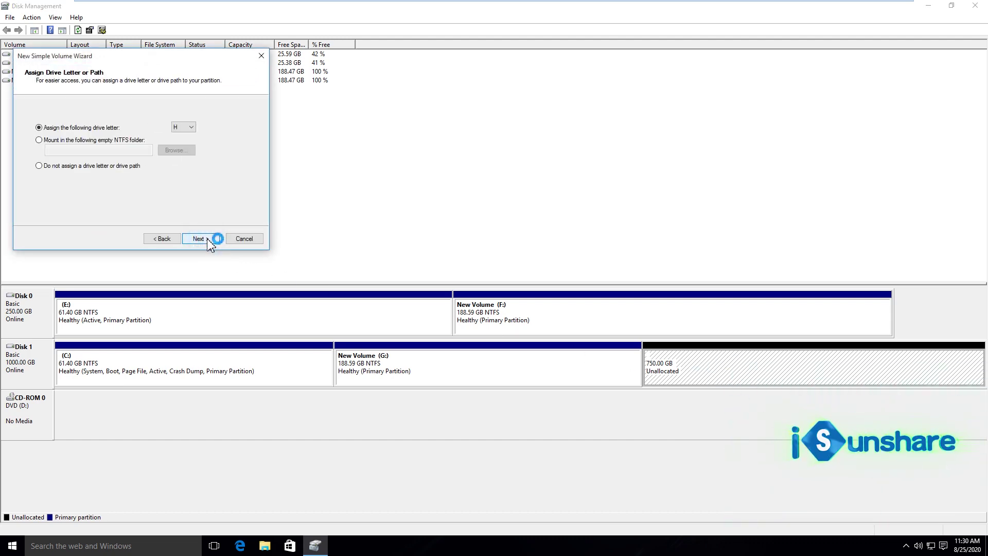
{"action": "left_click", "coordinate": [208, 240]}
{"action": "left_click", "coordinate": [208, 239]}
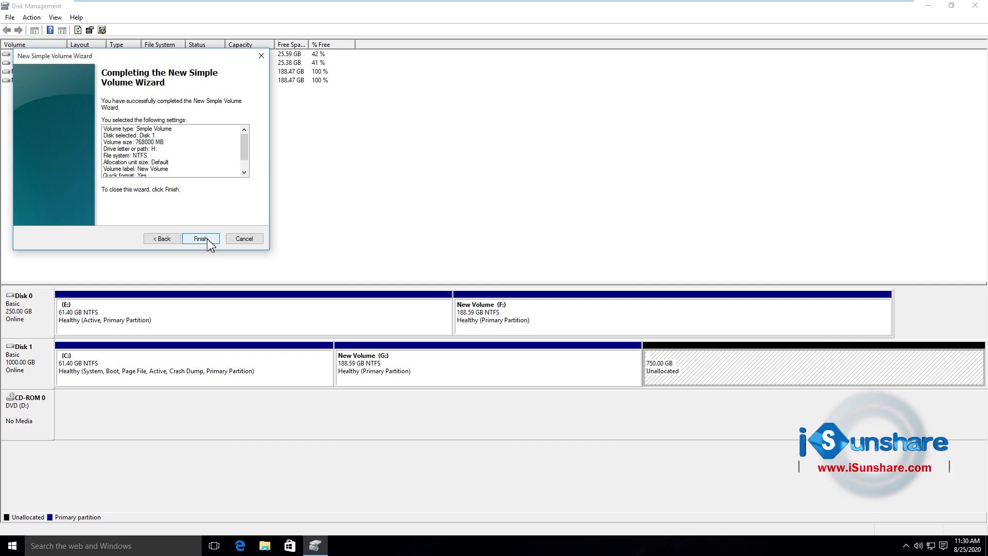
{"action": "left_click", "coordinate": [208, 240]}
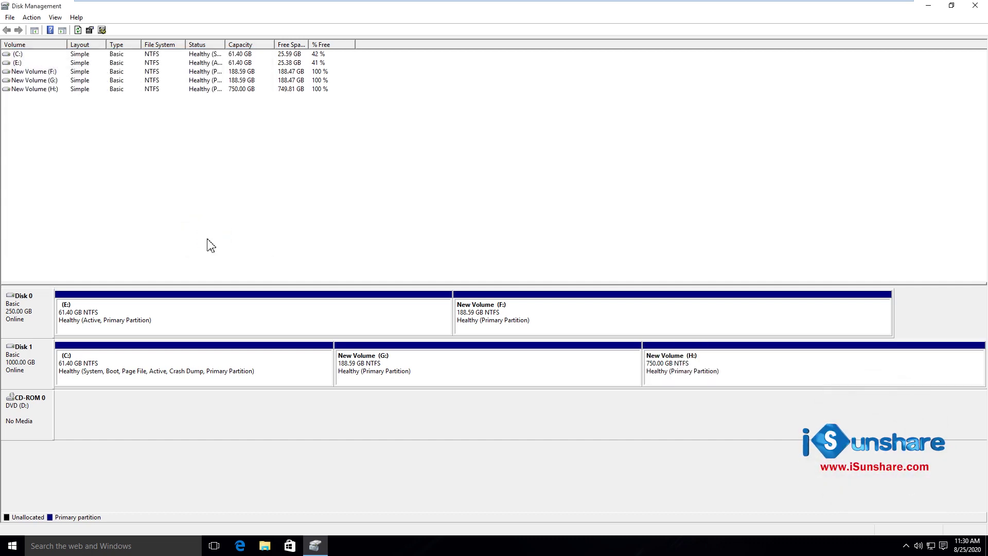
Confirm New Volume (H:) appears in Disk Management and This PC.
{"action": "left_click", "coordinate": [674, 360]}
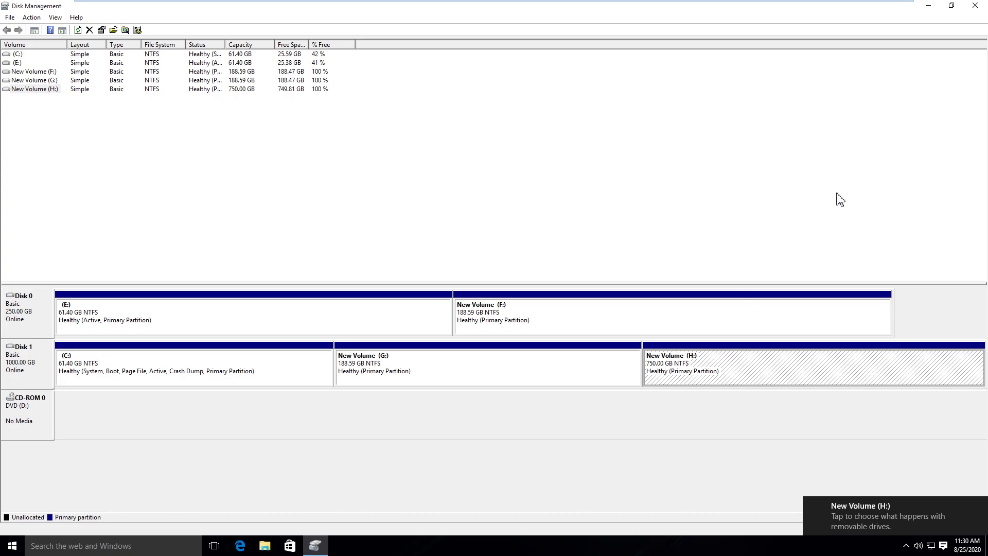
{"action": "left_click", "coordinate": [976, 6]}
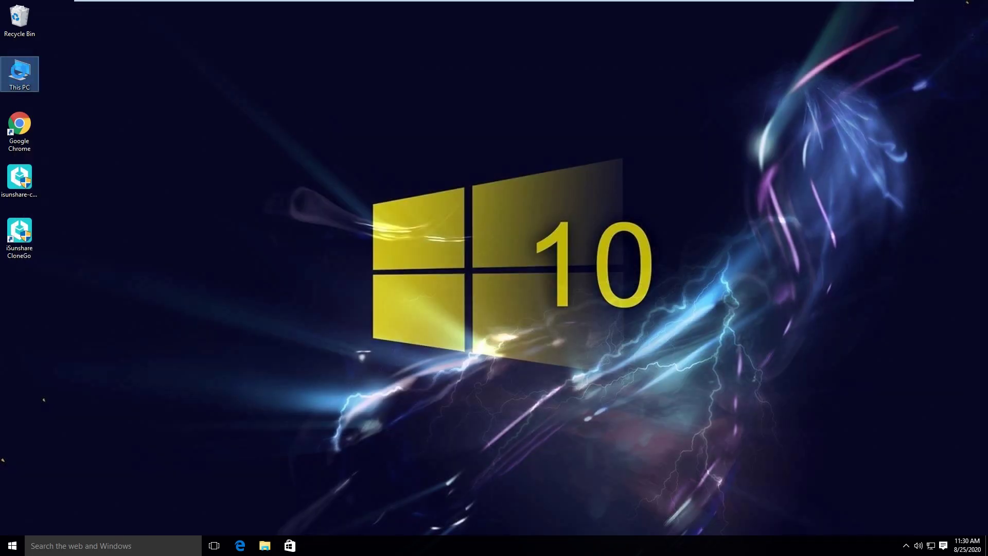
{"action": "double_click", "coordinate": [21, 78]}
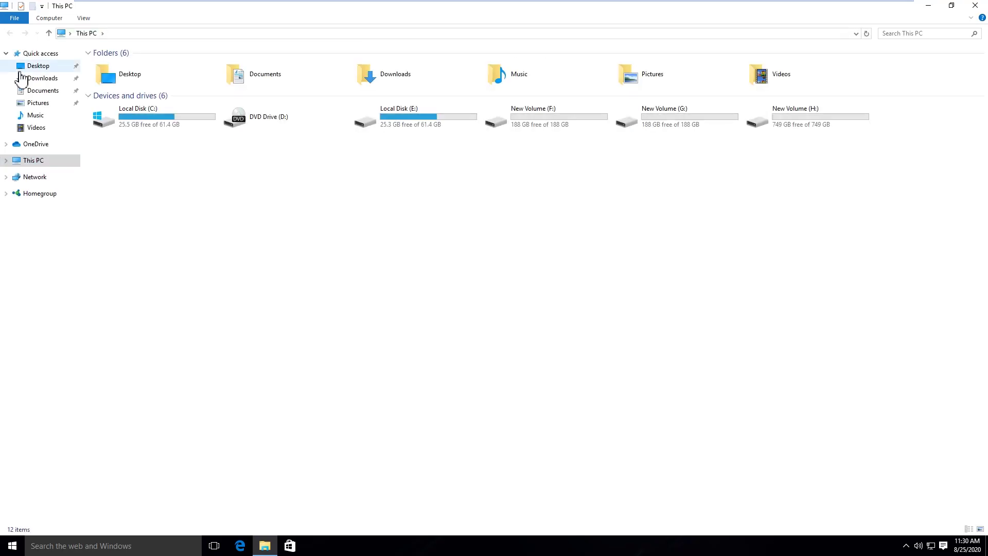
{"action": "left_click", "coordinate": [797, 118]}
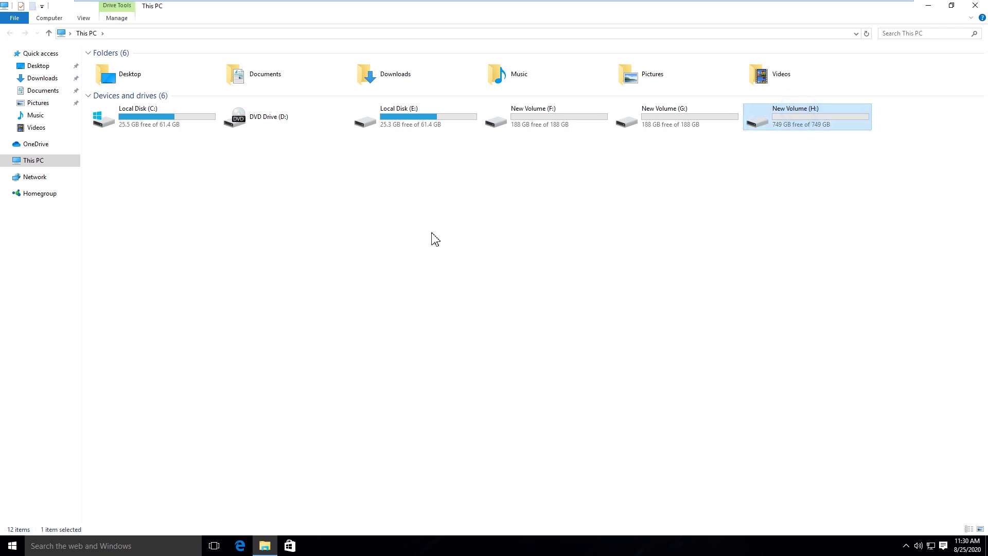
{"action": "left_click", "coordinate": [976, 5]}
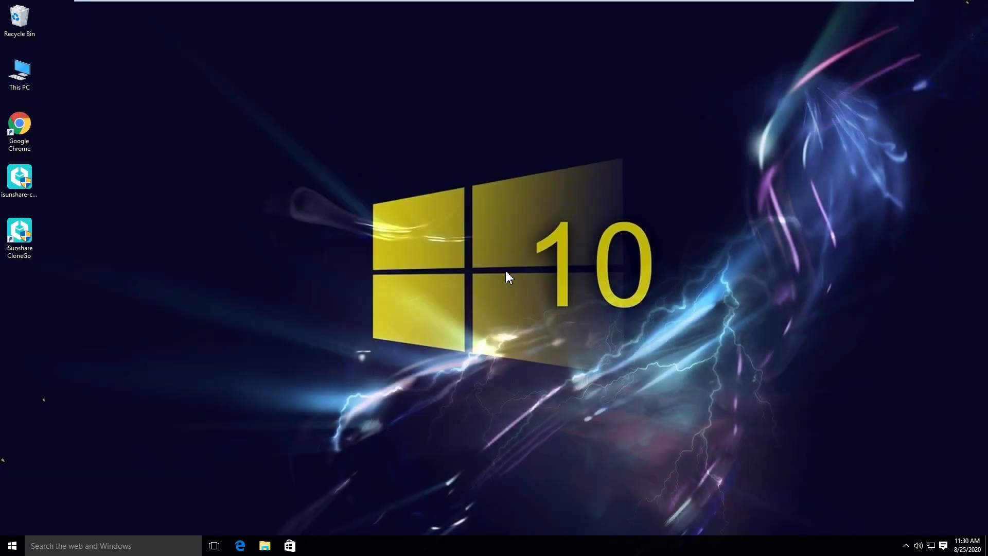